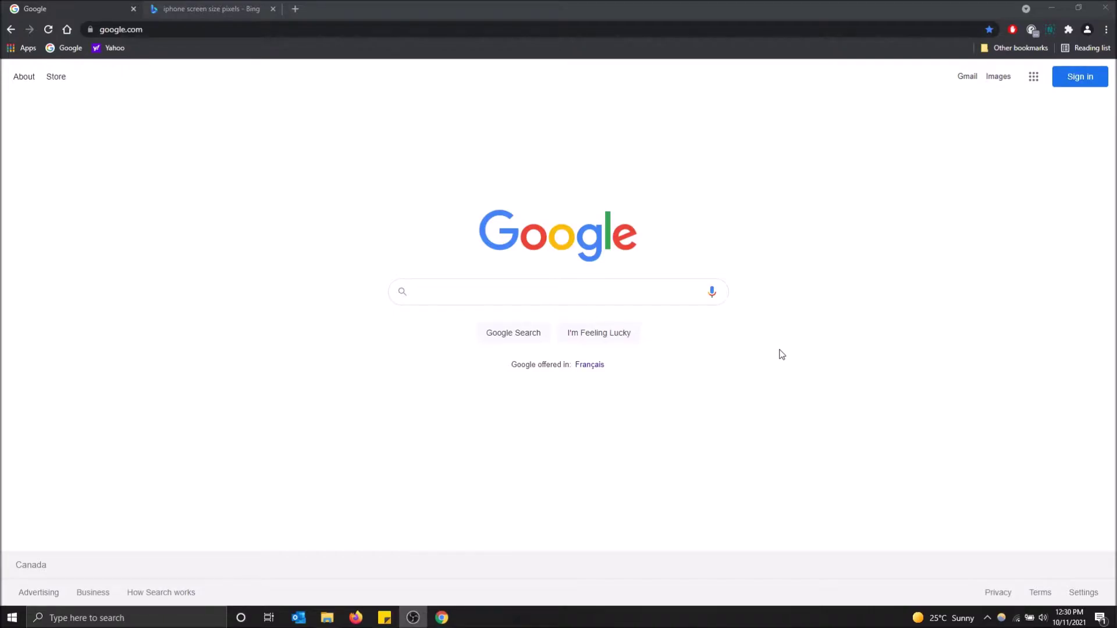
- Open the developer tools on the Google homepage with the right-click Inspect option
{"action": "left_click", "coordinate": [1106, 30]}
{"action": "left_click", "coordinate": [737, 249]}
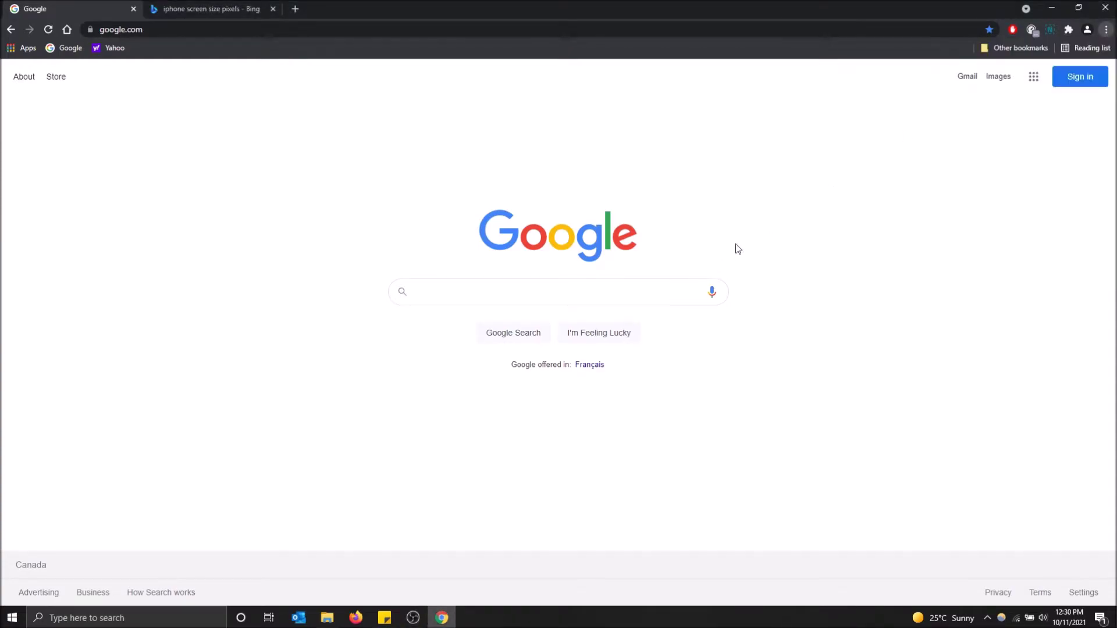
{"action": "right_click", "coordinate": [803, 199]}
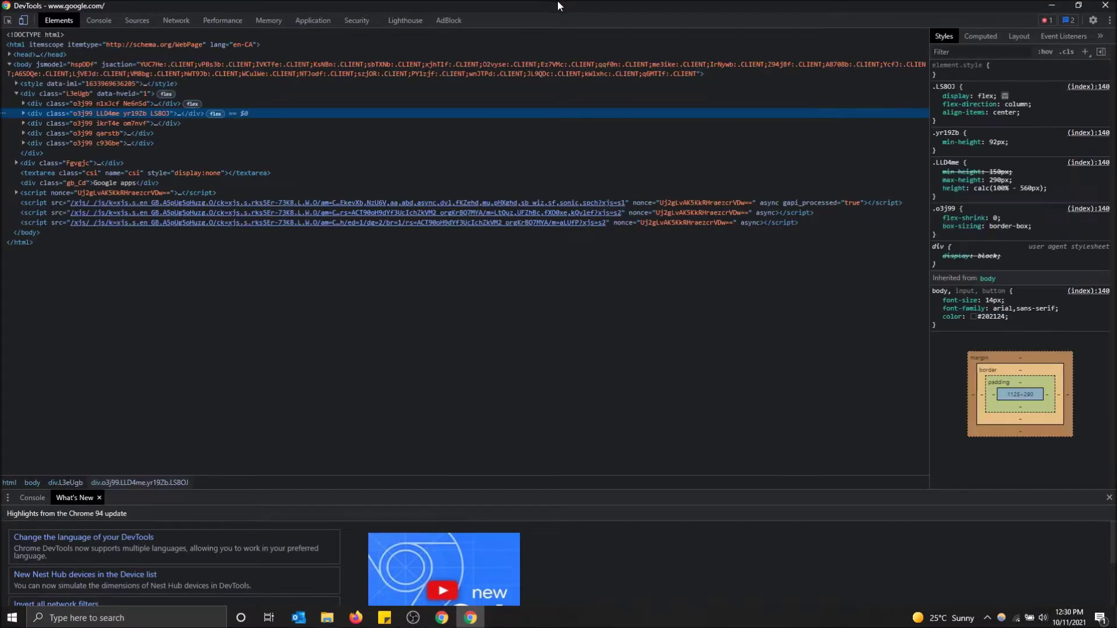
- Resize and reposition the separate DevTools window, then bring it back in front
{"action": "mouse_move", "coordinate": [561, 3]}
{"action": "left_mouse_down"}
{"action": "mouse_move", "coordinate": [625, 460]}
{"action": "mouse_move", "coordinate": [451, 5]}
{"action": "mouse_move", "coordinate": [498, 462]}
{"action": "left_mouse_up"}
{"action": "left_click", "coordinate": [22, 23]}
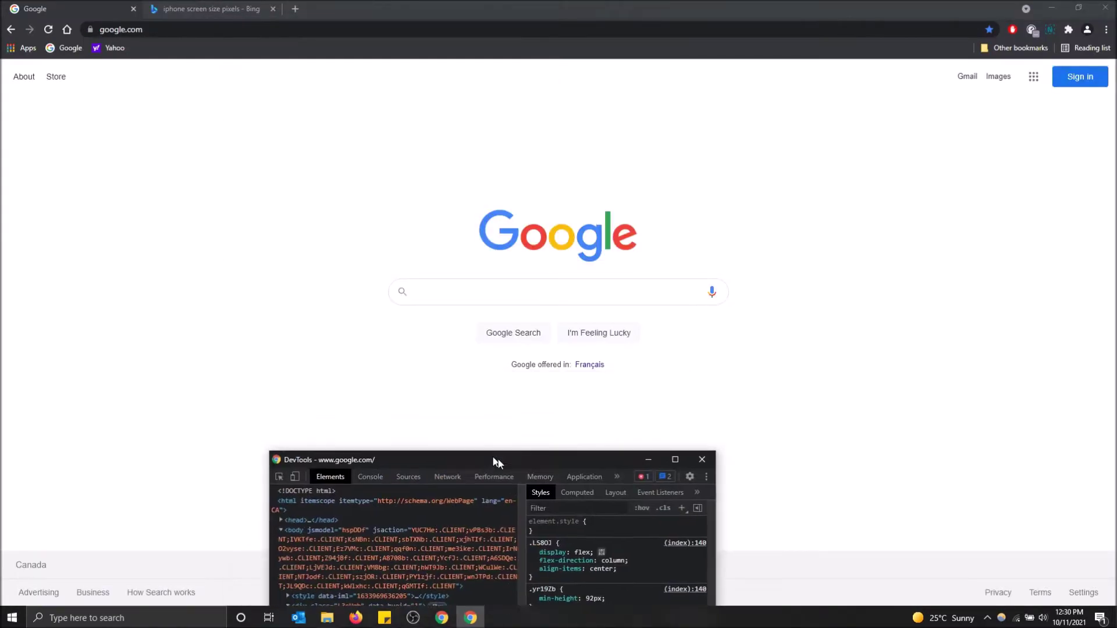
{"action": "left_click", "coordinate": [607, 4]}
{"action": "key", "text": "alt+Tab"}
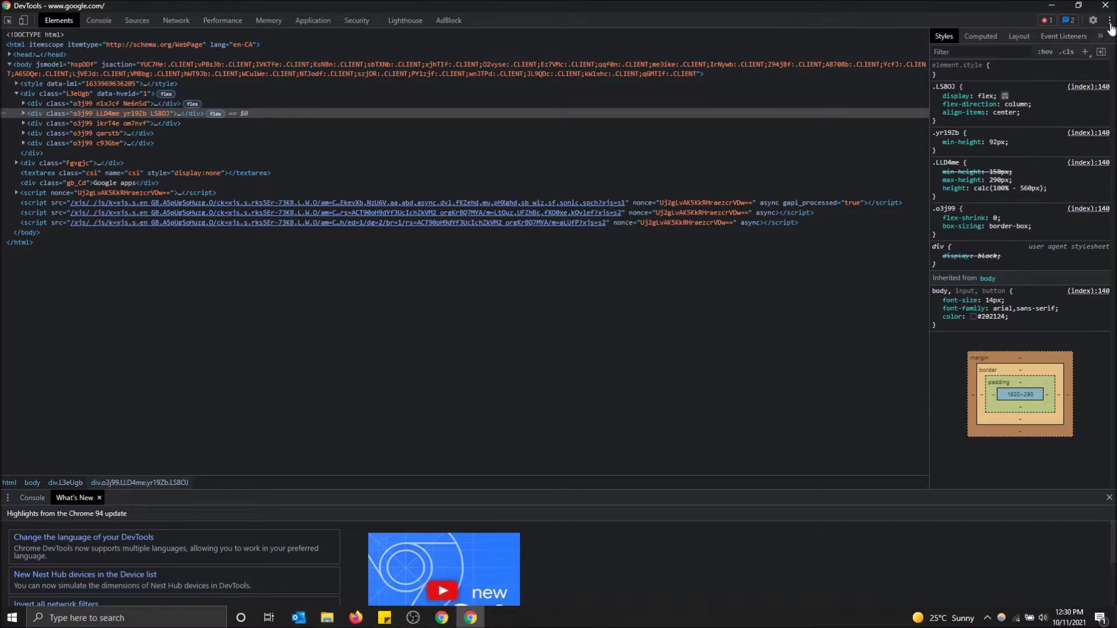
- Choose Dock to right from the DevTools ⋮ menu so the panel sits beside the page
{"action": "left_click", "coordinate": [1109, 20]}
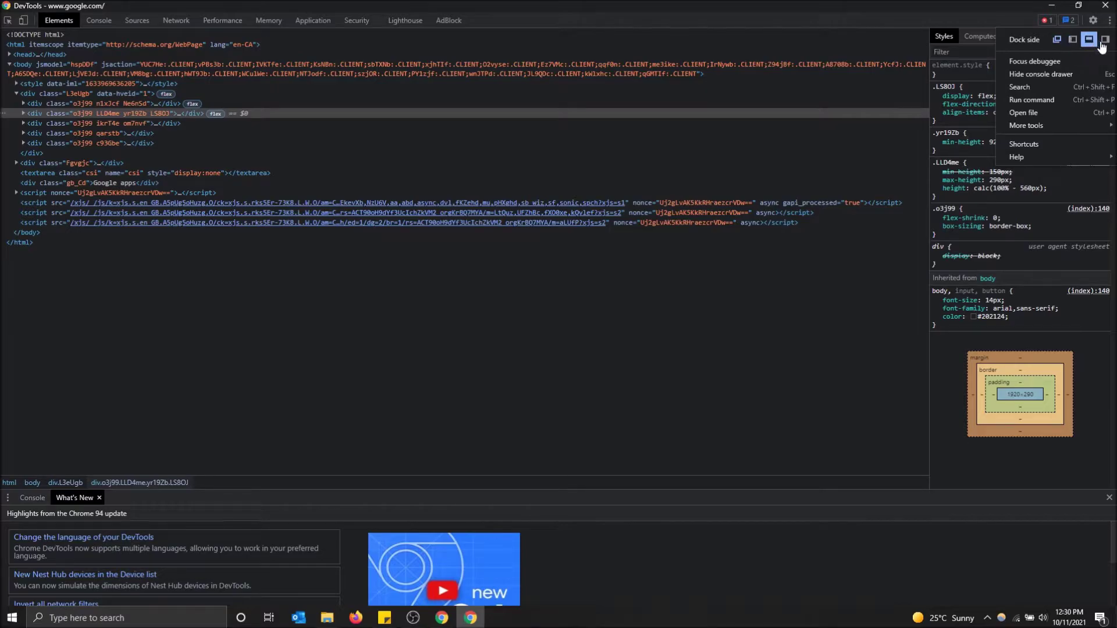
{"action": "left_click", "coordinate": [1105, 39]}
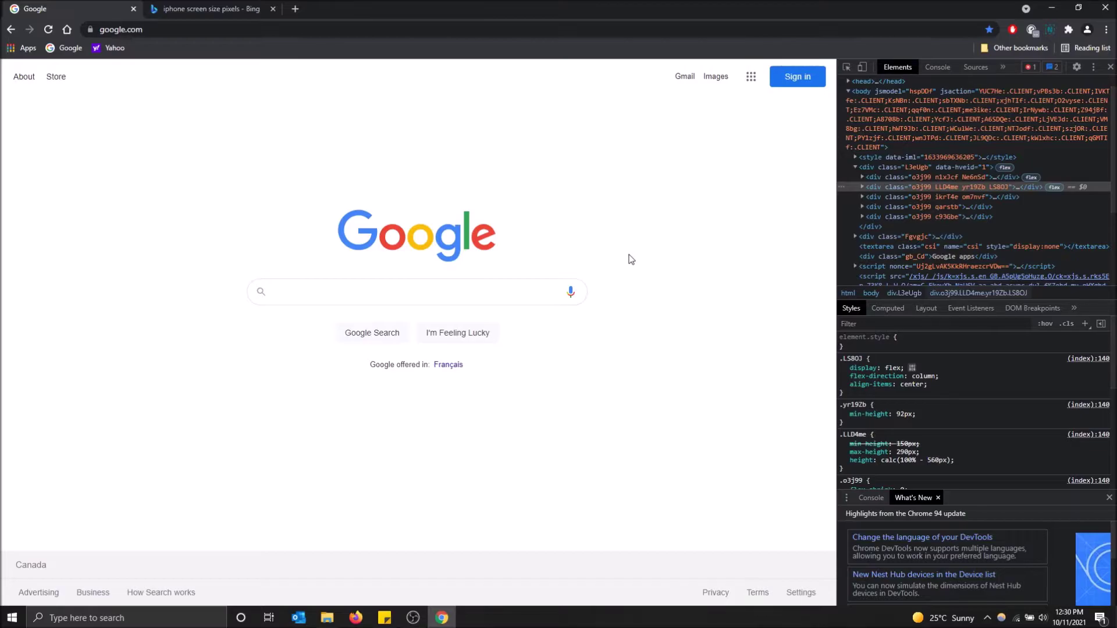
{"action": "scroll", "coordinate": [1009, 274], "scroll_direction": "down", "scroll_amount": 4}
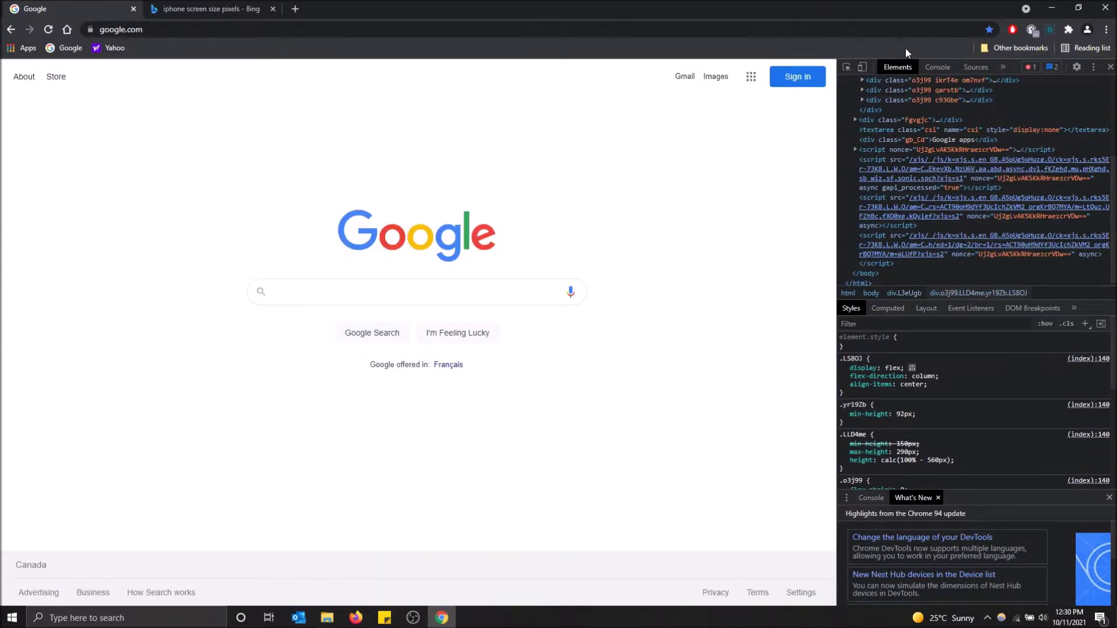
- Turn on the responsive device toolbar and step the preview zoom from 100% to 75% to 50%
{"action": "left_click", "coordinate": [863, 68]}
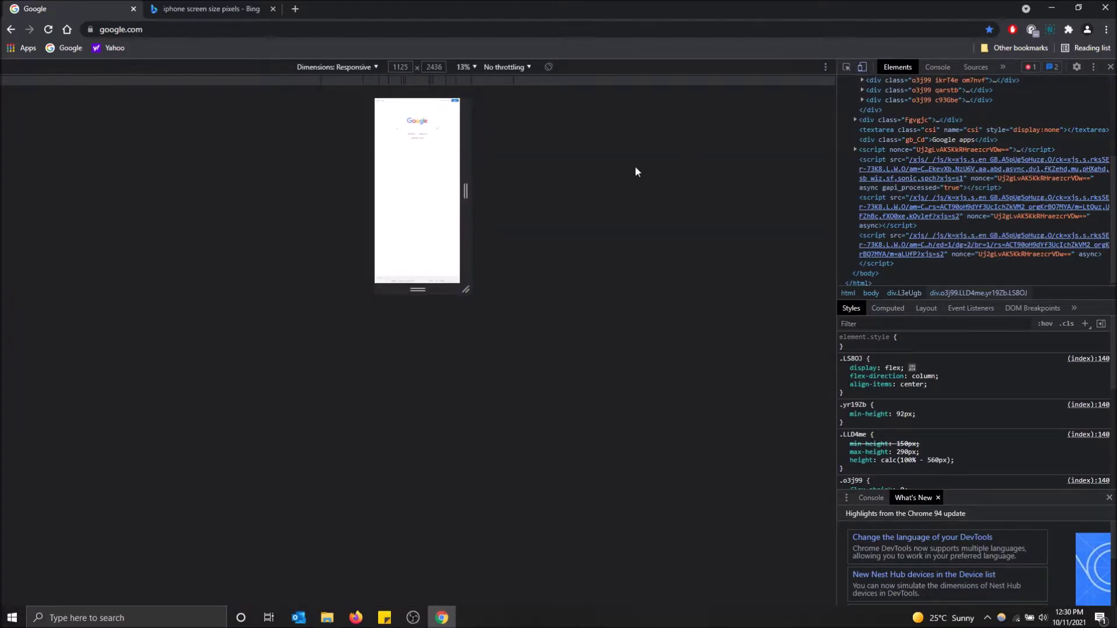
{"action": "left_click", "coordinate": [472, 65]}
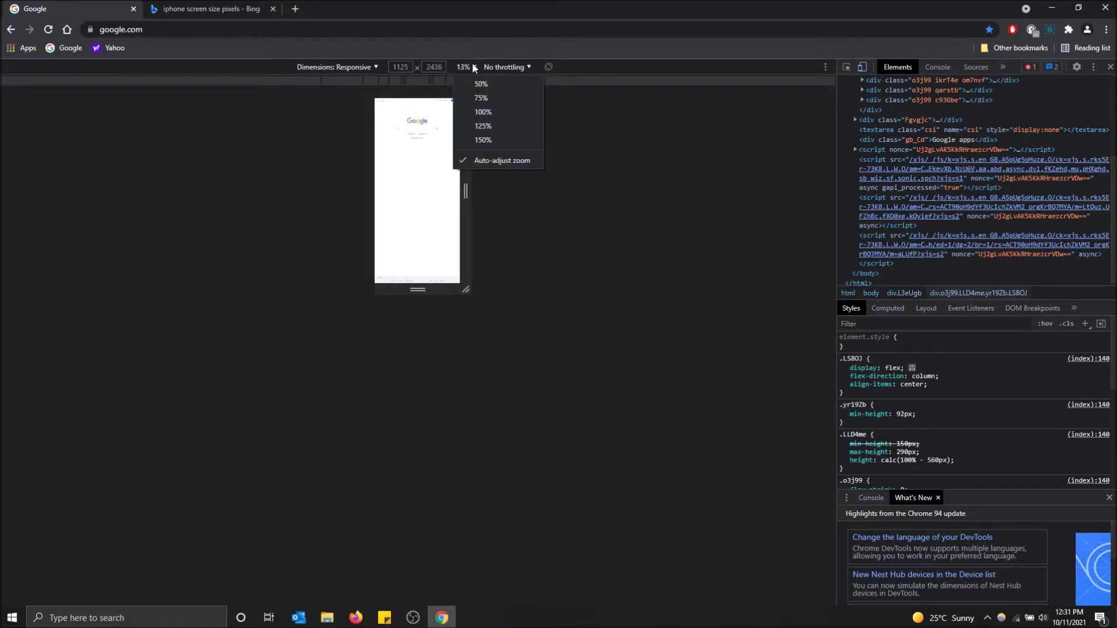
{"action": "left_click", "coordinate": [489, 113]}
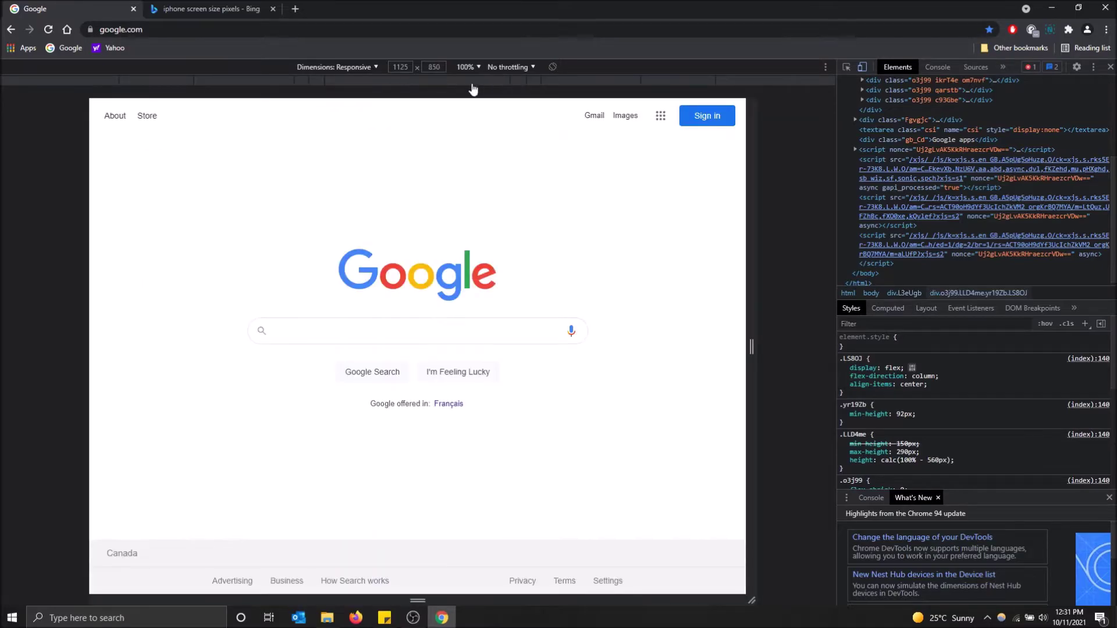
{"action": "left_click", "coordinate": [479, 71]}
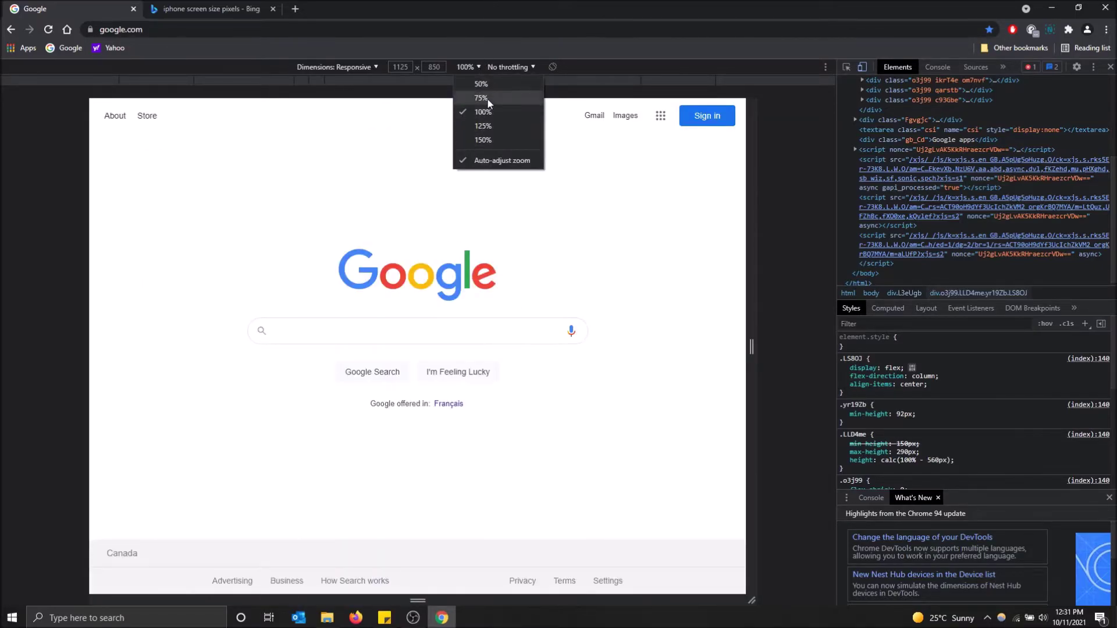
{"action": "left_click", "coordinate": [481, 98]}
{"action": "left_click", "coordinate": [476, 67]}
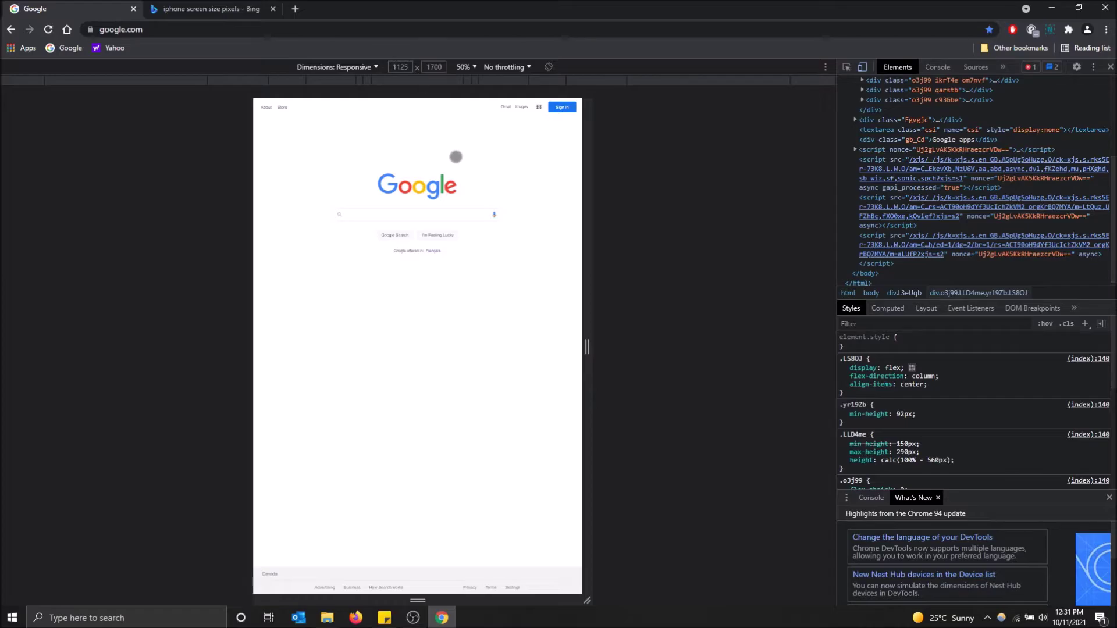
- Select the iPhone X width 1125 in the Bing screen-size results
{"action": "left_click", "coordinate": [201, 9]}
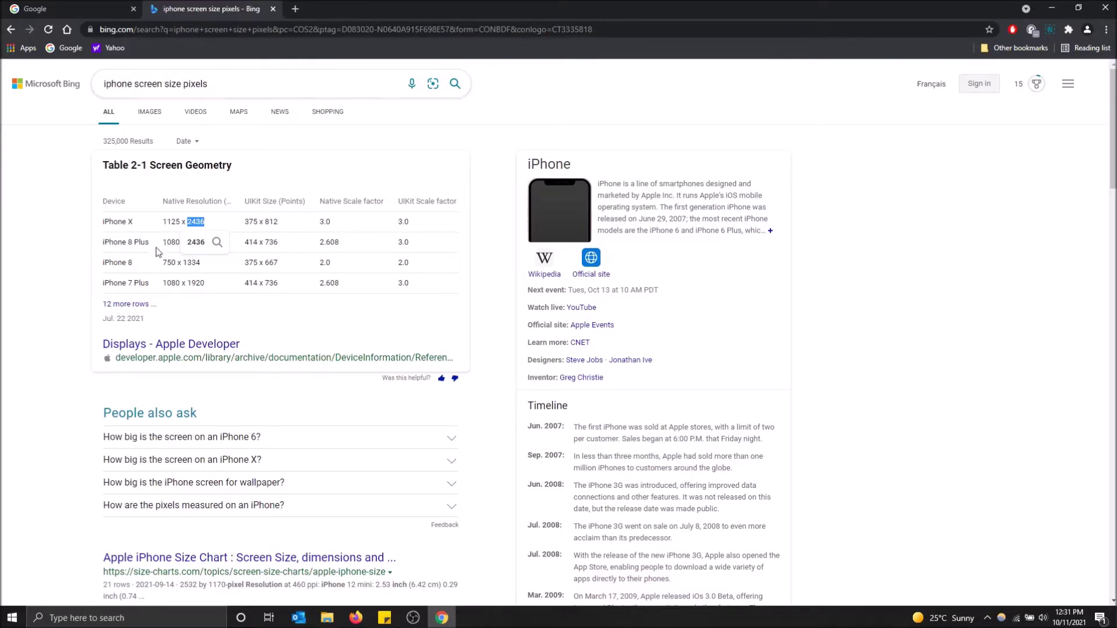
{"action": "double_click", "coordinate": [170, 226]}
{"action": "left_click", "coordinate": [76, 9]}
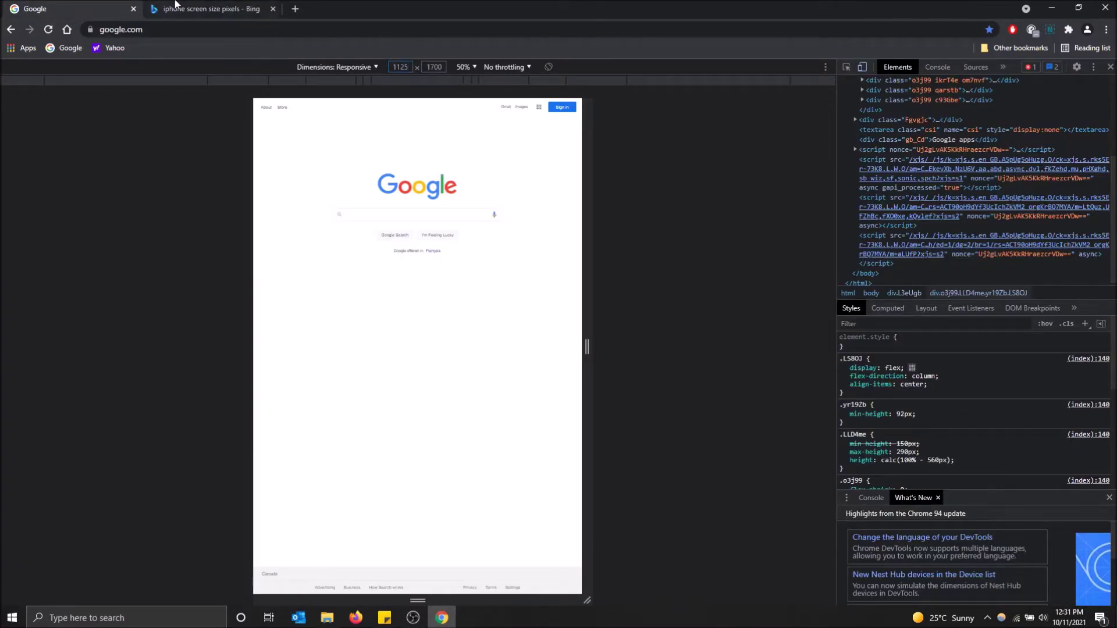
- Copy the iPhone X height 2436 and apply it as the viewport height
{"action": "left_click", "coordinate": [175, 8]}
{"action": "double_click", "coordinate": [196, 221]}
{"action": "key", "text": "ctrl+c"}
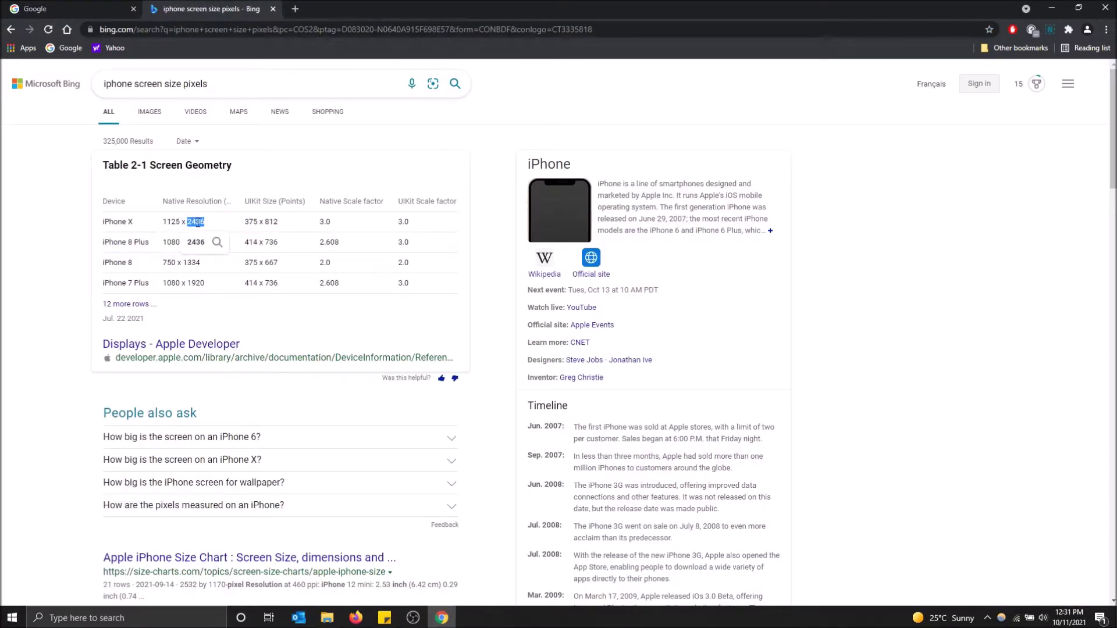
{"action": "left_click", "coordinate": [23, 9]}
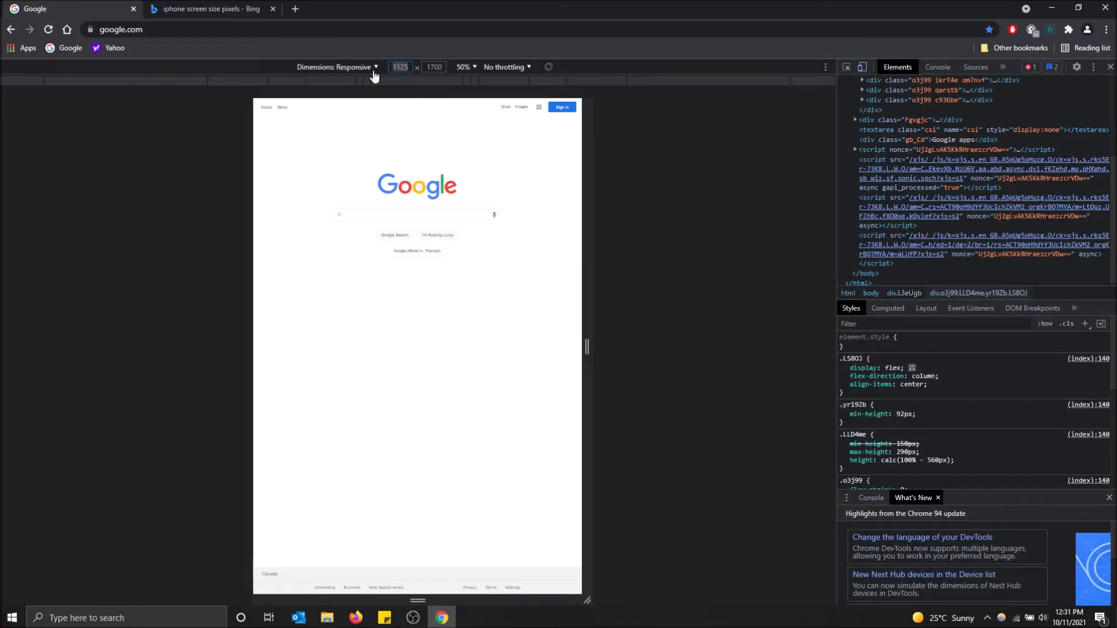
{"action": "left_click", "coordinate": [434, 67]}
{"action": "key", "text": "ctrl+v"}
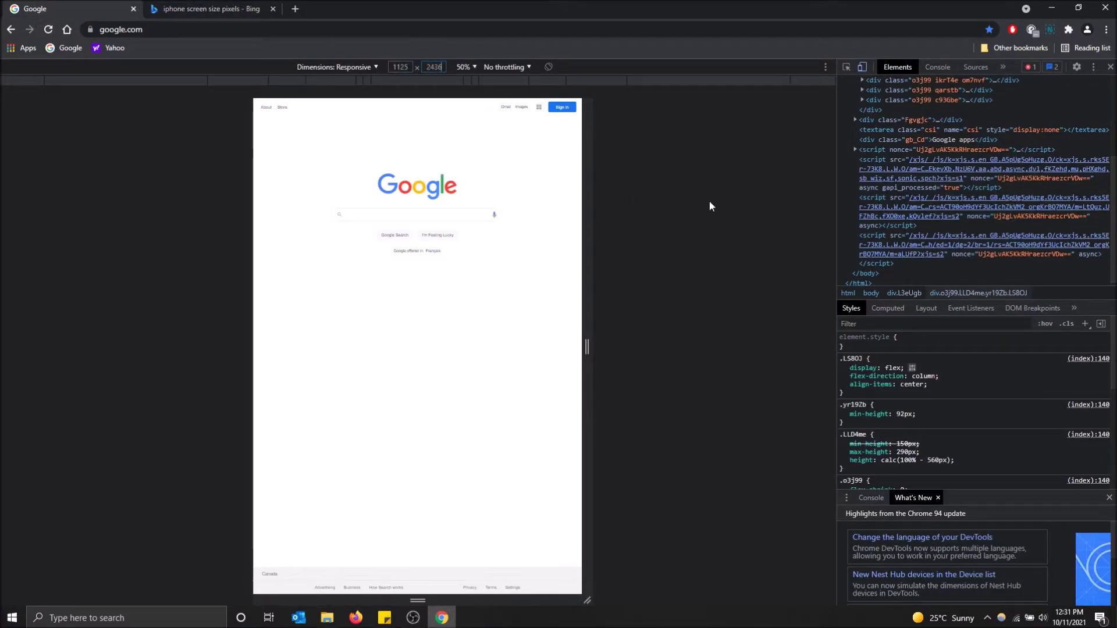
{"action": "key", "text": "Return"}
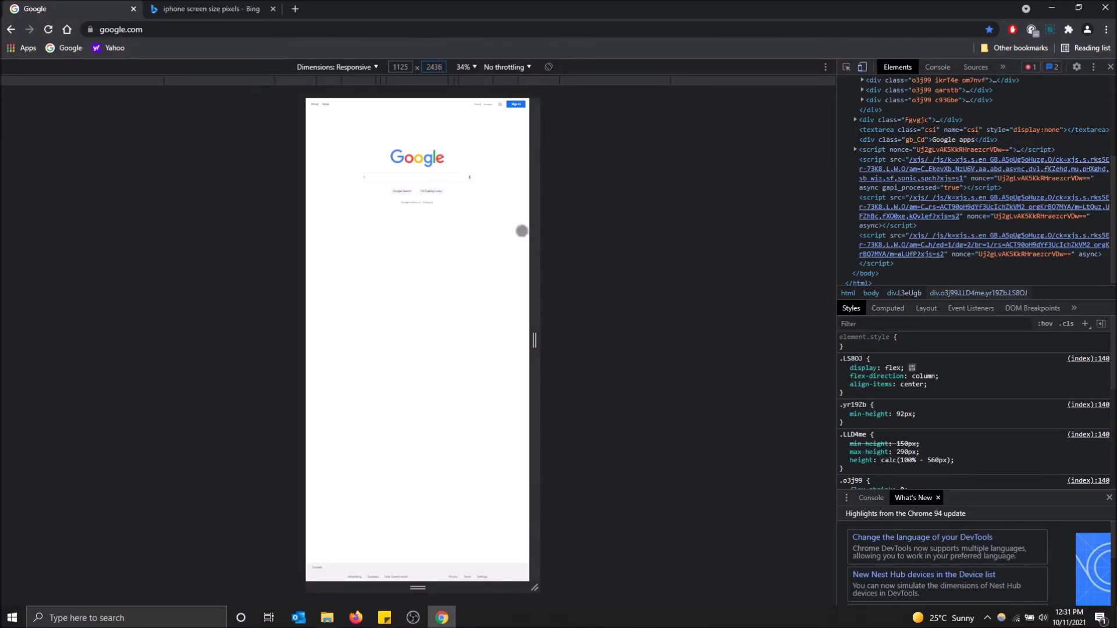
- Change the Bing search to 'ipad screen size pixels' and run it
{"action": "left_click", "coordinate": [221, 8]}
{"action": "left_click", "coordinate": [180, 85]}
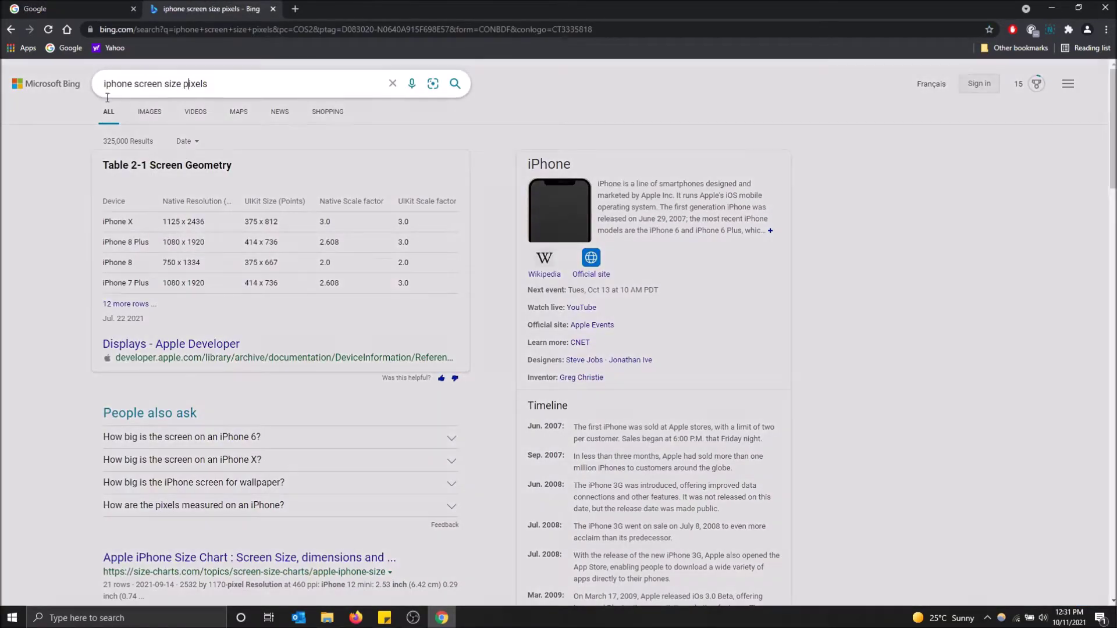
{"action": "double_click", "coordinate": [119, 83]}
{"action": "type", "text": "ipad"}
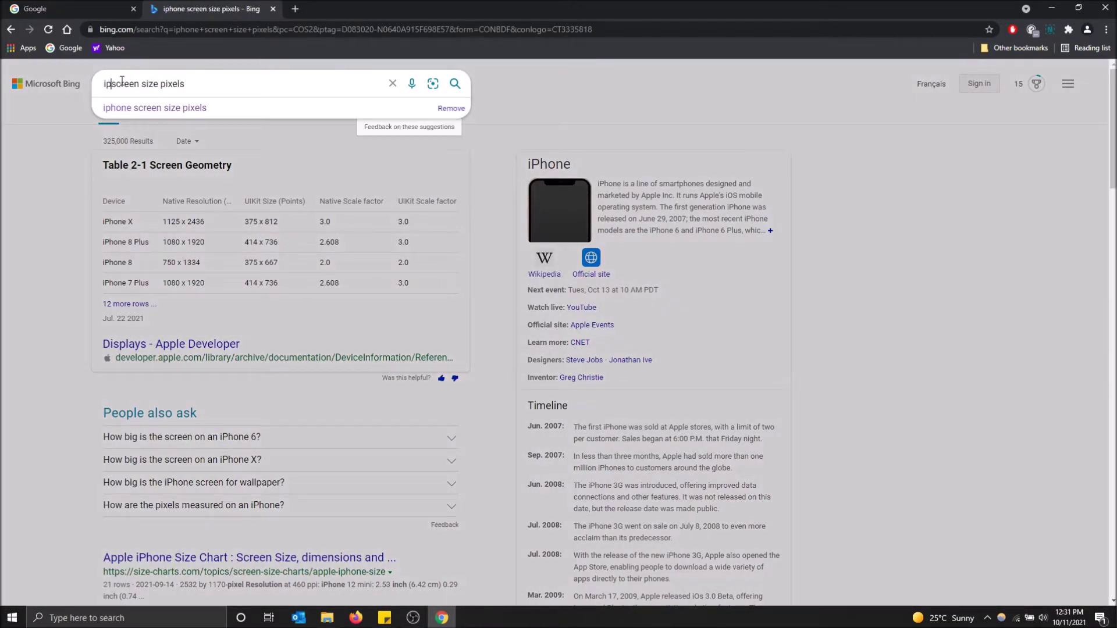
{"action": "key", "text": "Return"}
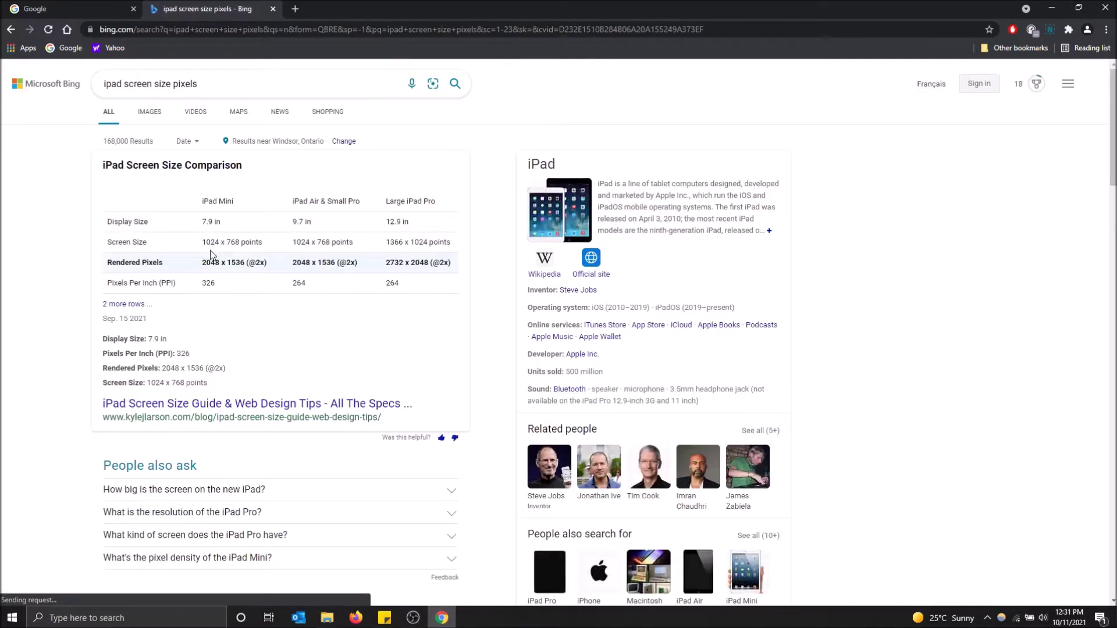
- Select the Large iPad Pro width 2732 and return to the Google device preview
{"action": "double_click", "coordinate": [393, 263]}
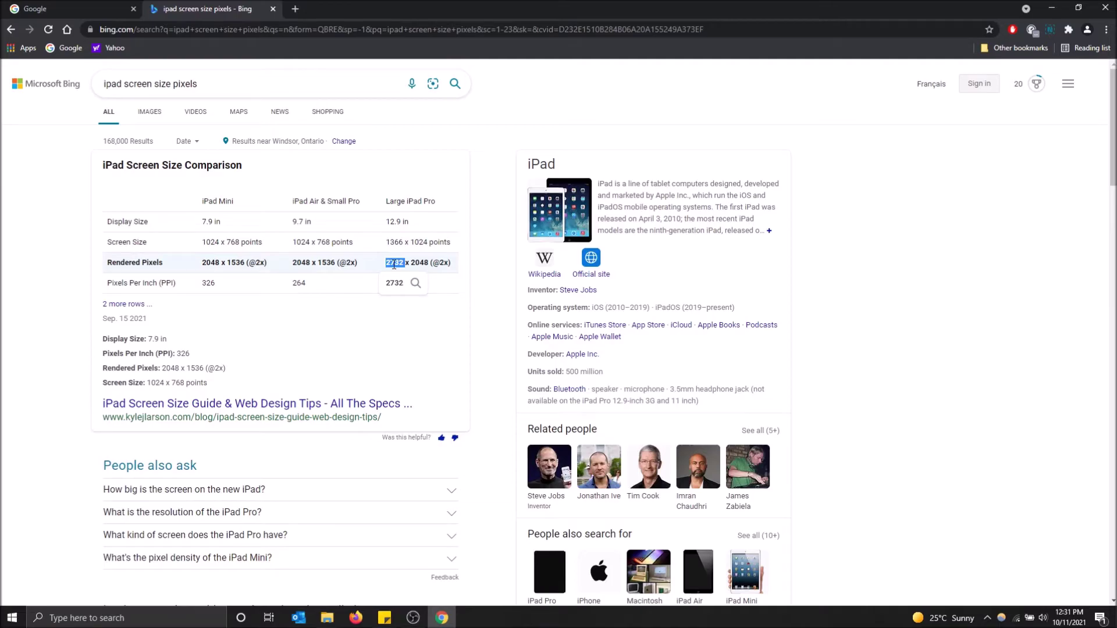
{"action": "left_click", "coordinate": [76, 9]}
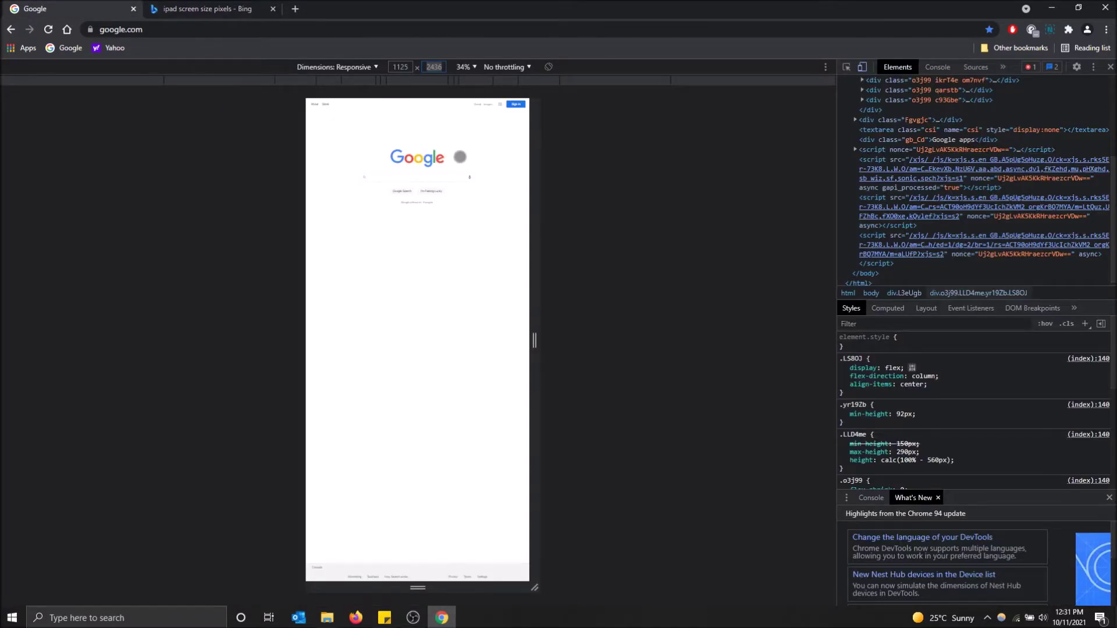
{"action": "left_click", "coordinate": [662, 194]}
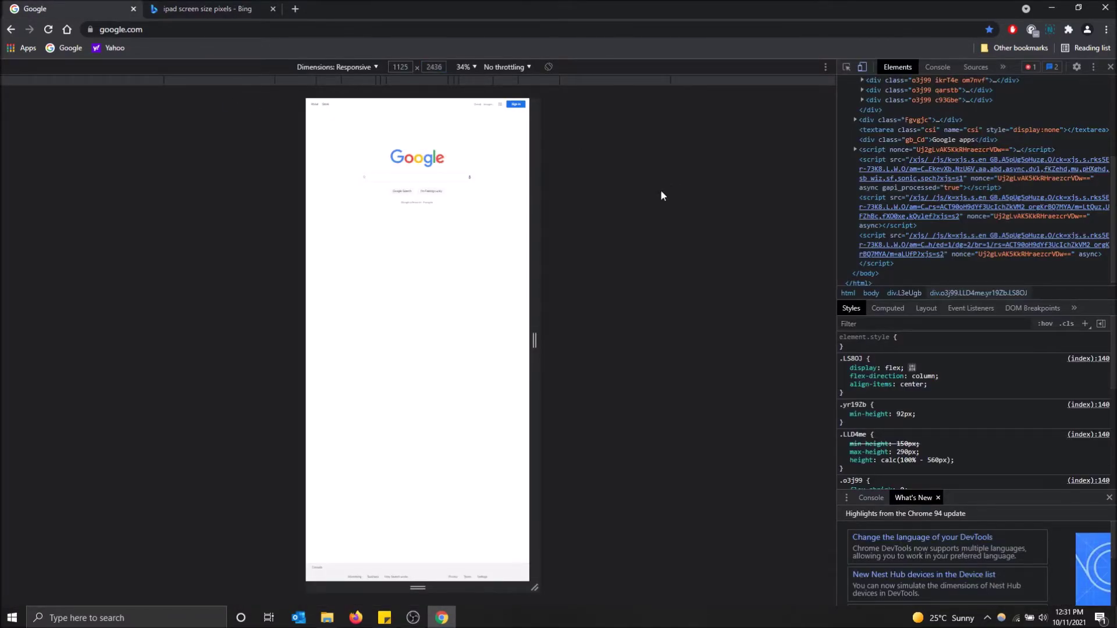
{"action": "left_click", "coordinate": [548, 68]}
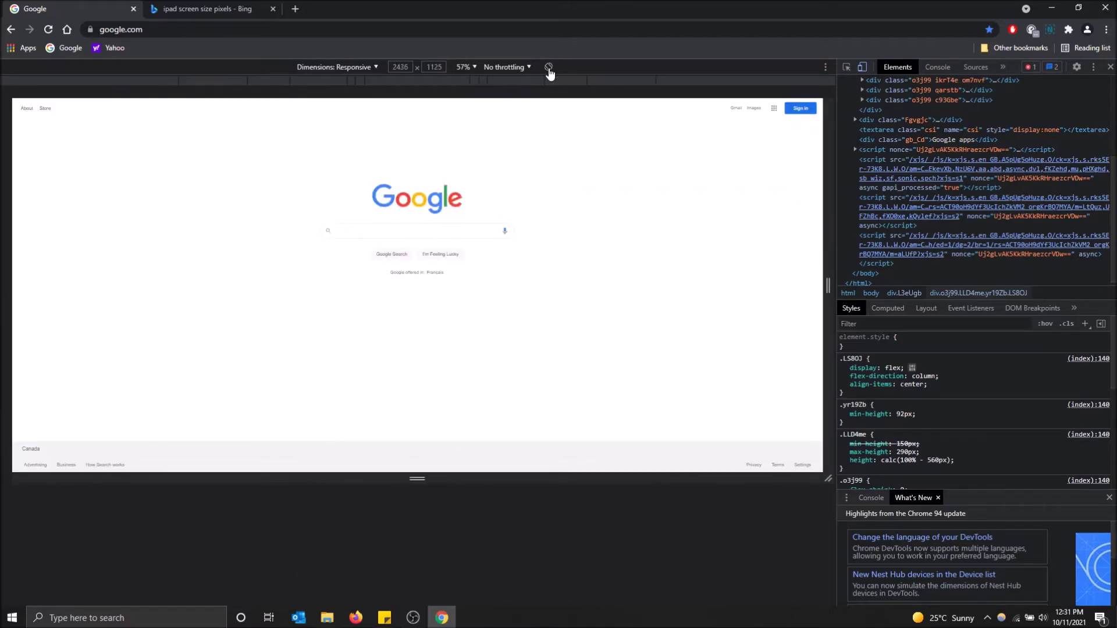
{"action": "left_click", "coordinate": [549, 68]}
{"action": "left_click", "coordinate": [548, 69]}
{"action": "left_click", "coordinate": [549, 69]}
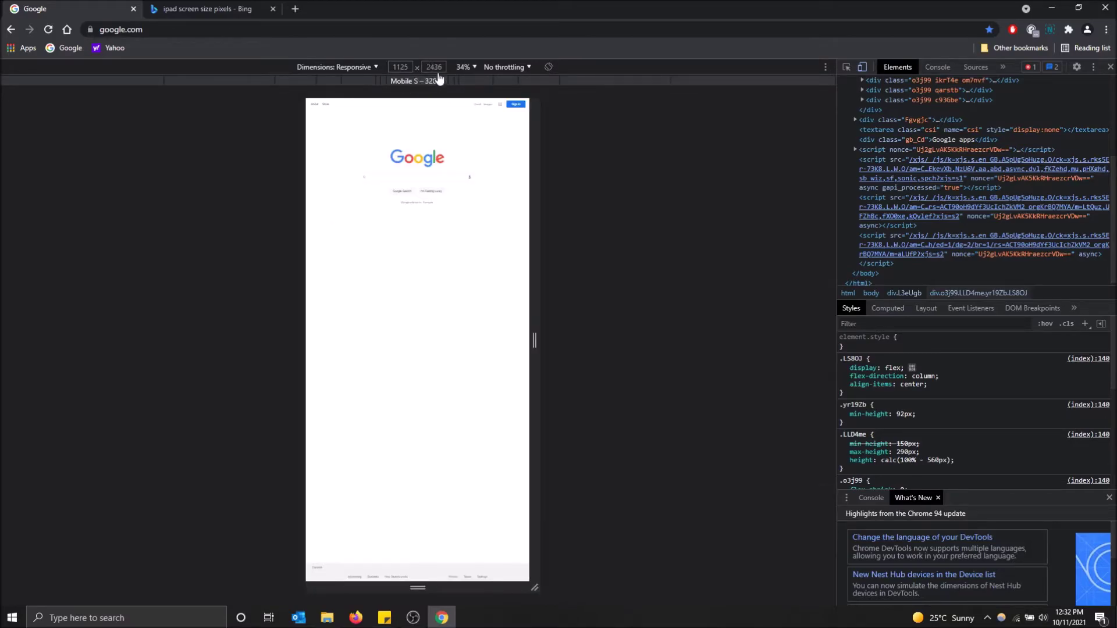
{"action": "left_click", "coordinate": [548, 69]}
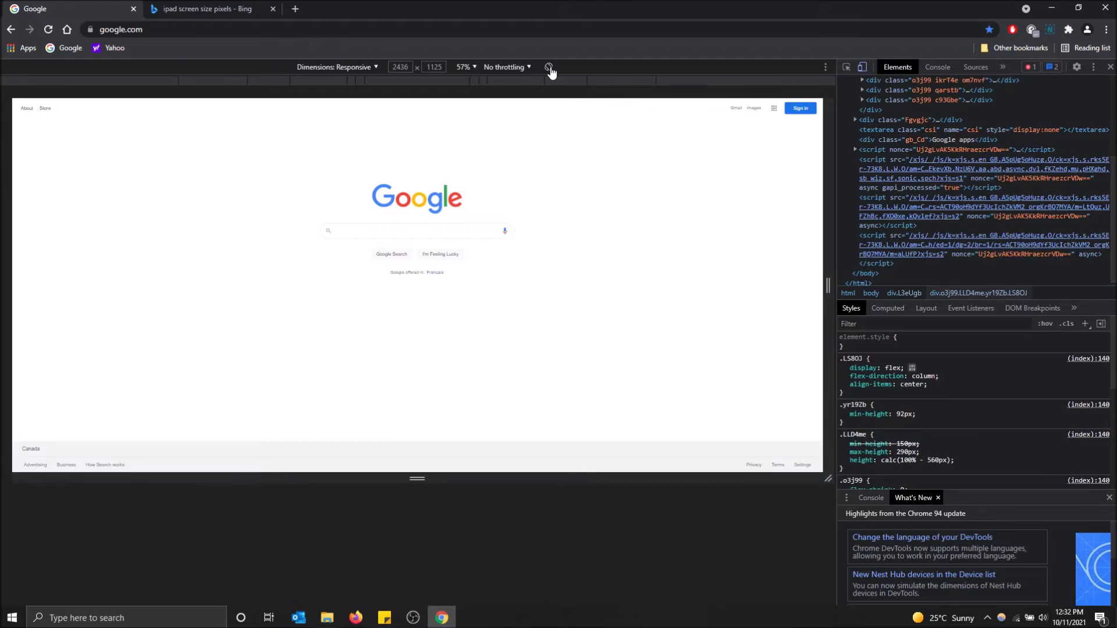
{"action": "left_click", "coordinate": [549, 69]}
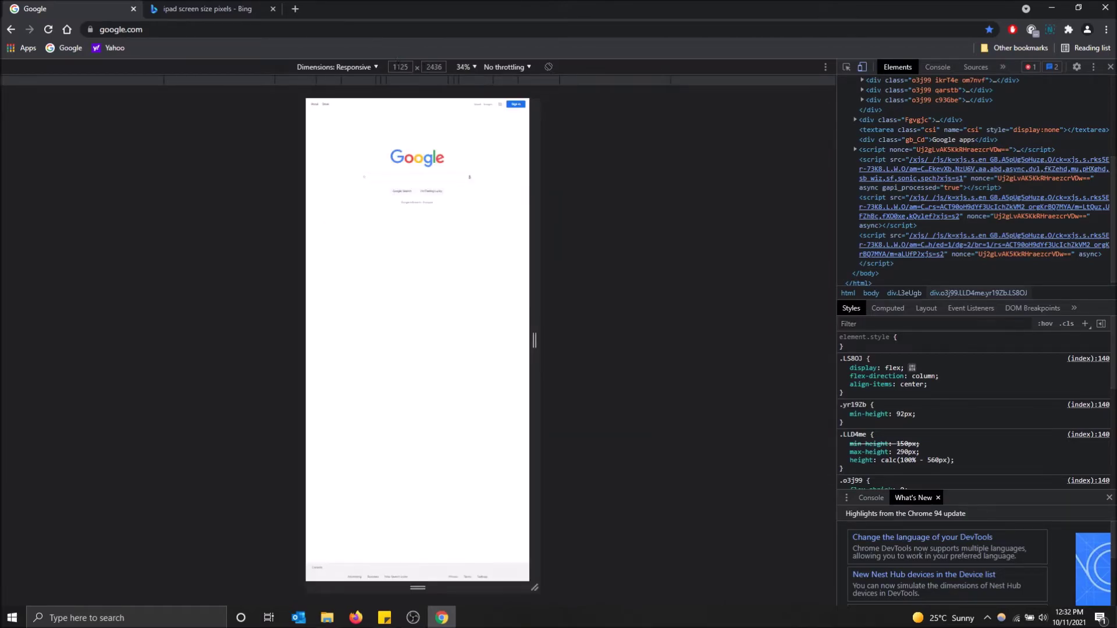
{"action": "left_click", "coordinate": [175, 9]}
{"action": "left_click", "coordinate": [87, 9]}
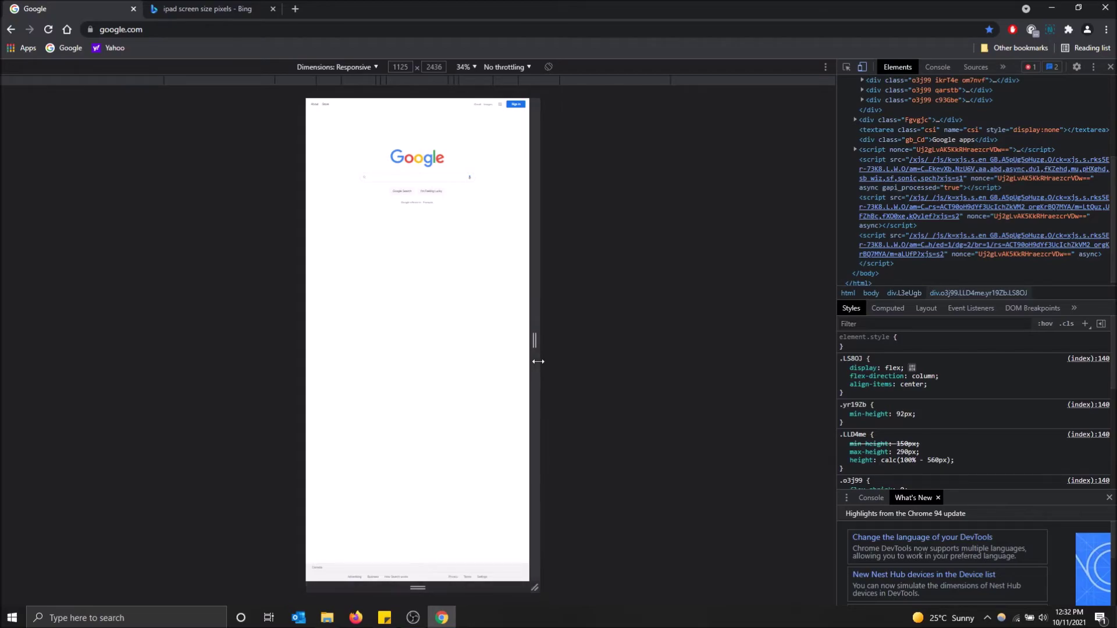
- Drag the viewport's right, bottom and corner handles until it reads 1789 × 1795
{"action": "mouse_move", "coordinate": [535, 341]}
{"action": "left_mouse_down"}
{"action": "mouse_move", "coordinate": [733, 339]}
{"action": "mouse_move", "coordinate": [538, 332]}
{"action": "mouse_move", "coordinate": [639, 338]}
{"action": "left_mouse_up"}
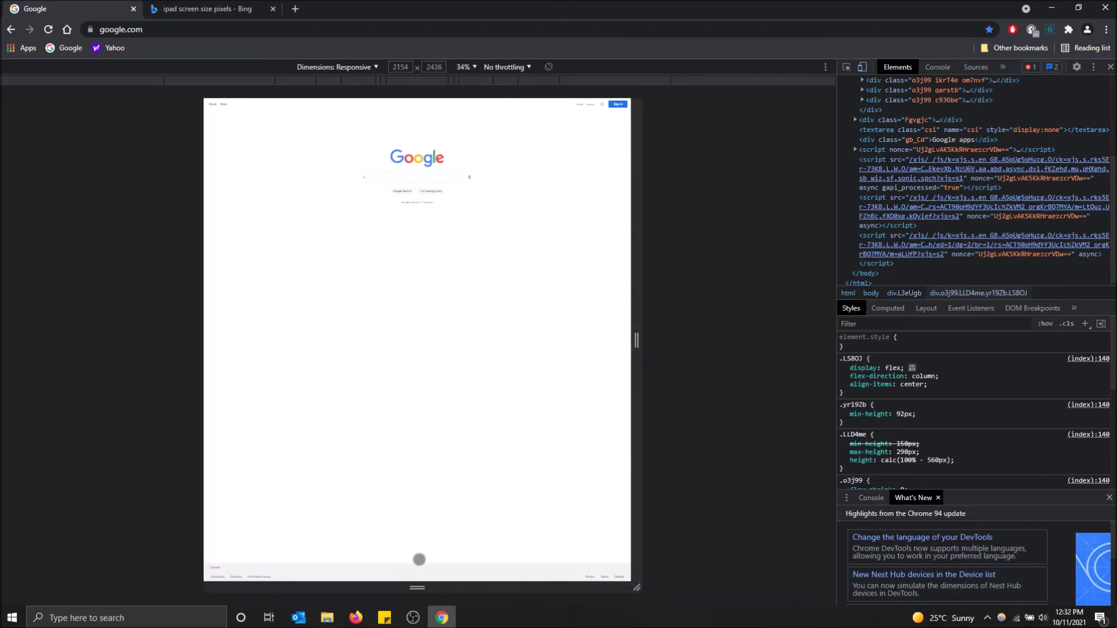
{"action": "left_click_drag", "start_coordinate": [418, 589], "coordinate": [418, 470]}
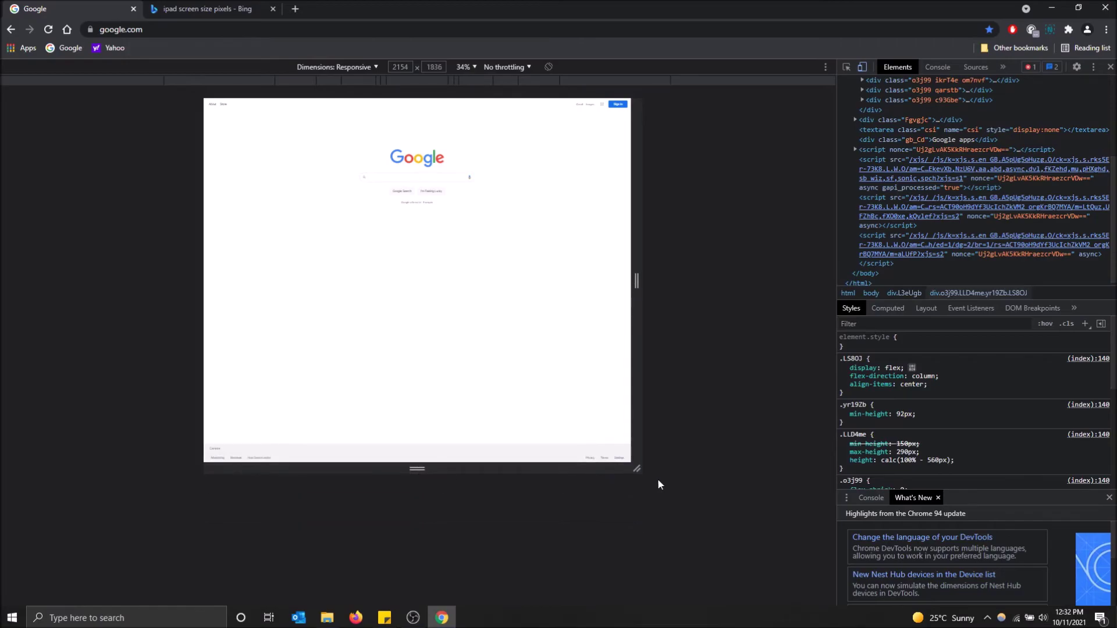
{"action": "mouse_move", "coordinate": [637, 483]}
{"action": "left_mouse_down"}
{"action": "mouse_move", "coordinate": [659, 480]}
{"action": "mouse_move", "coordinate": [733, 527]}
{"action": "mouse_move", "coordinate": [601, 460]}
{"action": "left_mouse_up"}
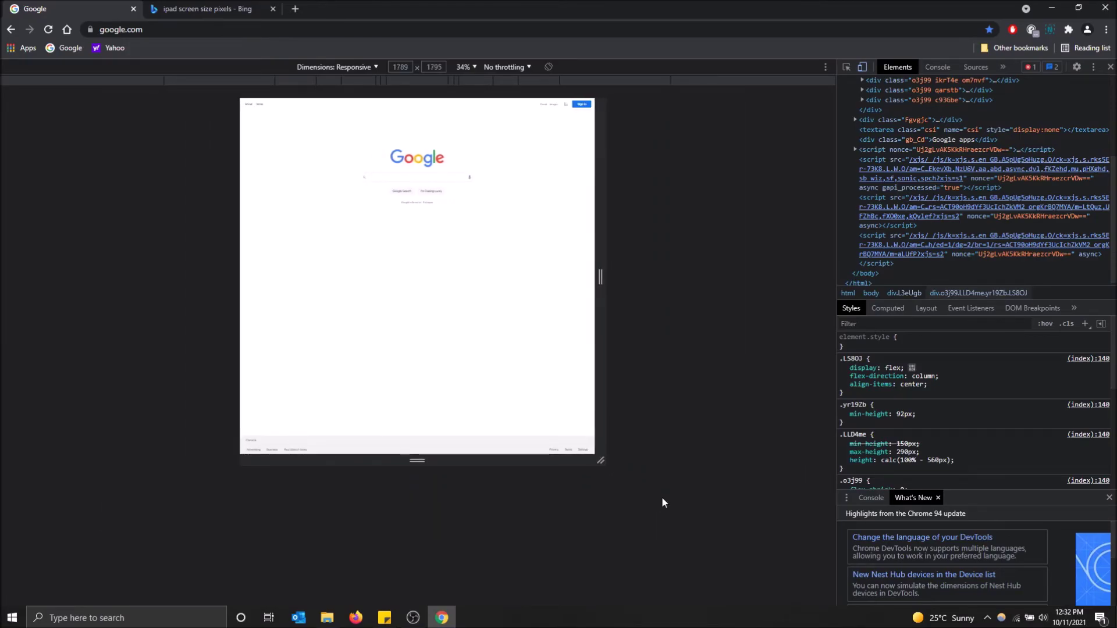